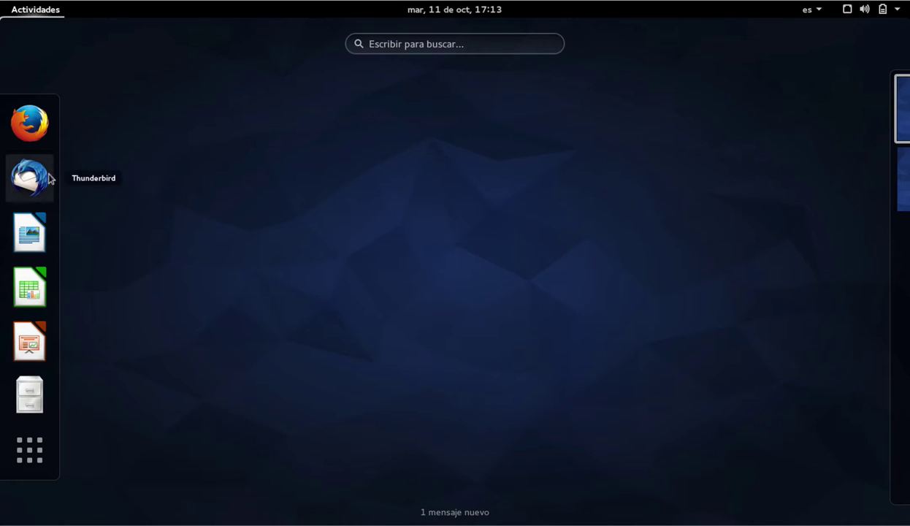
Step: Open the spreadsheet practica-graficos.ods from the Calc folder inside Documentos
click(28, 408)
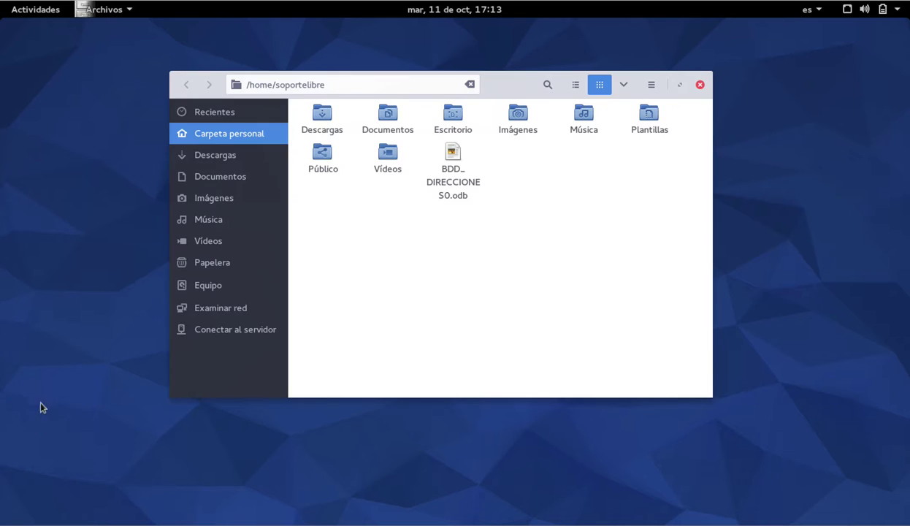
double_click(384, 115)
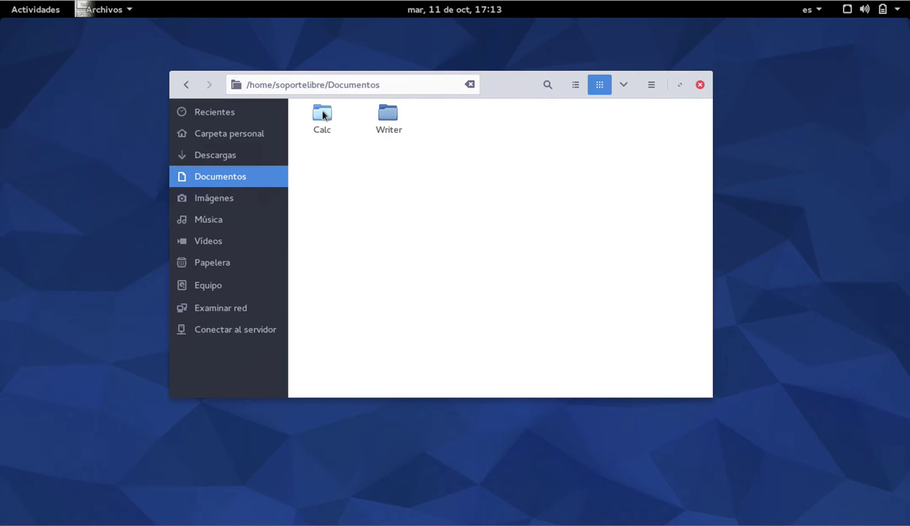
double_click(323, 115)
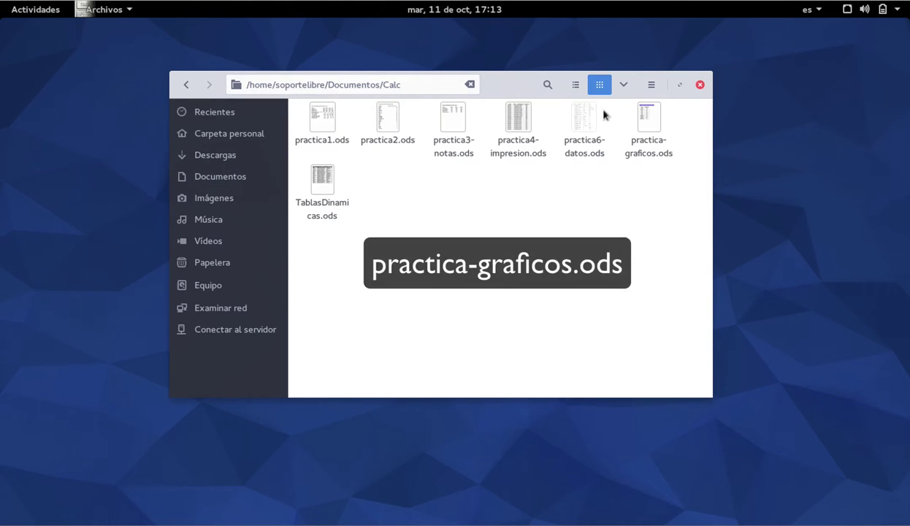
double_click(646, 118)
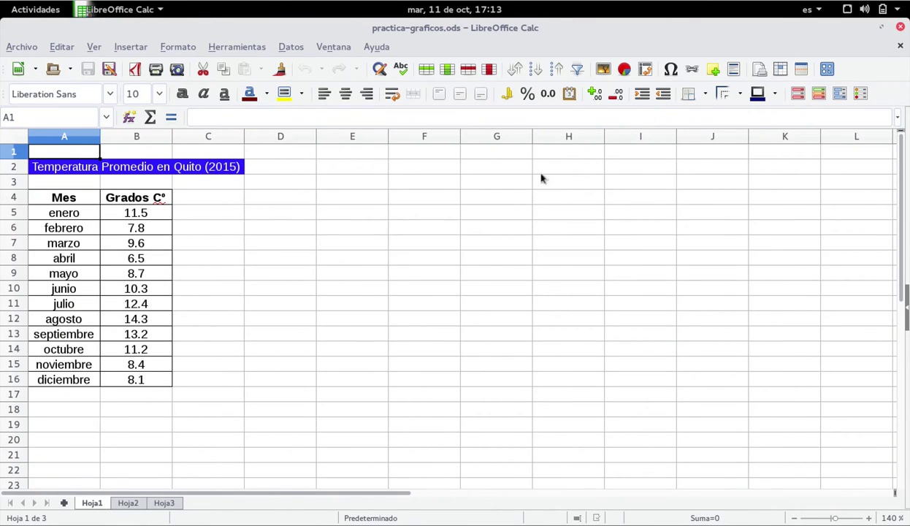
Step: Look over the data tables on Hoja2 and Hoja3, and return to Hoja1
click(128, 503)
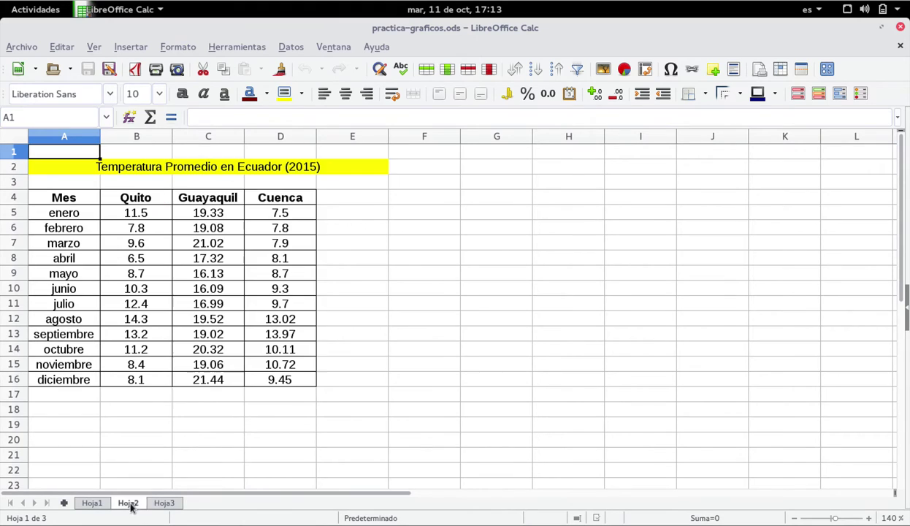
click(162, 503)
click(129, 505)
click(92, 503)
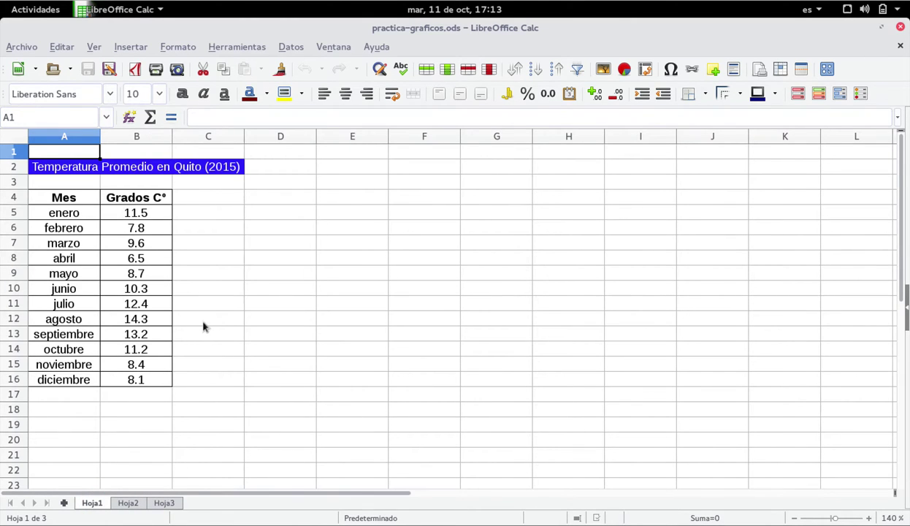
click(128, 503)
click(162, 503)
click(127, 503)
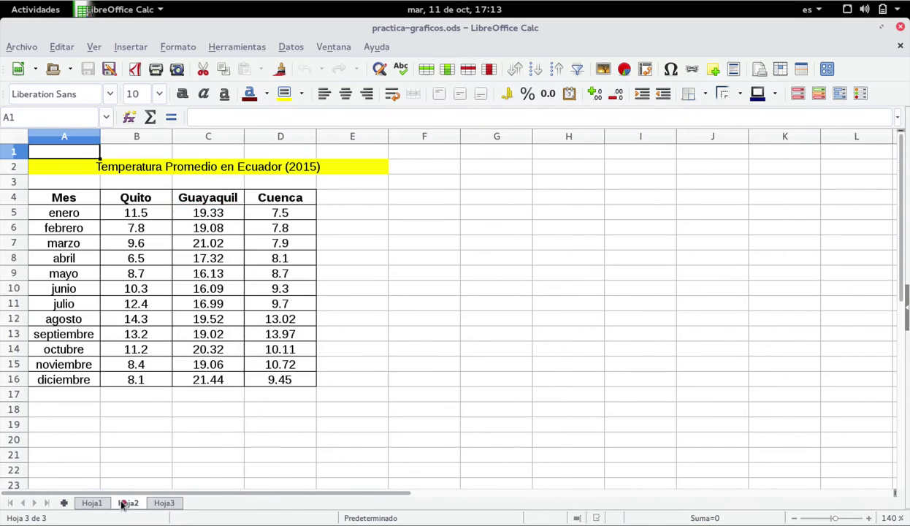
click(92, 503)
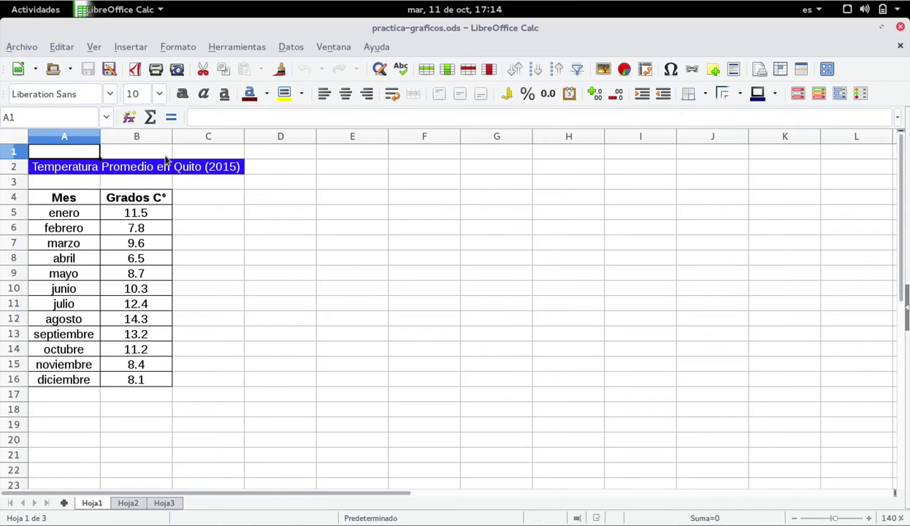
Step: Select the month and temperature table A4:B16 on Hoja1 and start inserting a chart from it
click(216, 219)
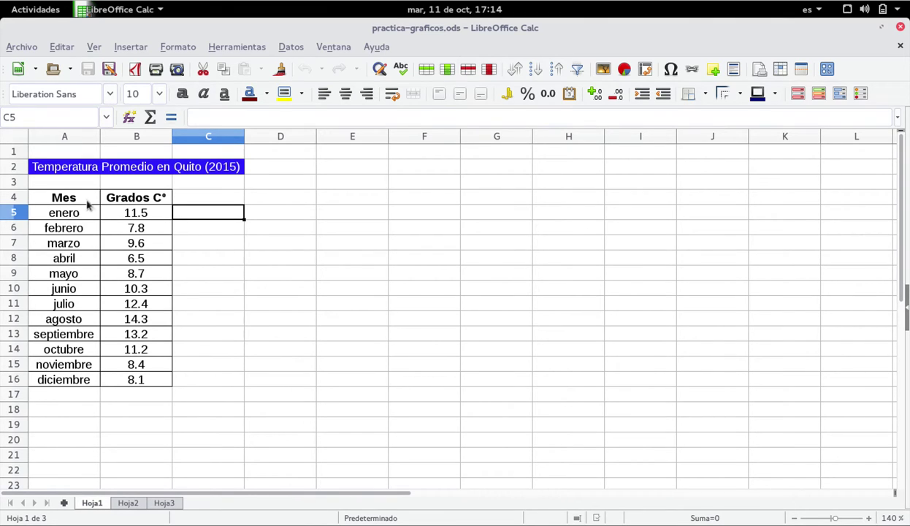
drag(79, 199, 116, 378)
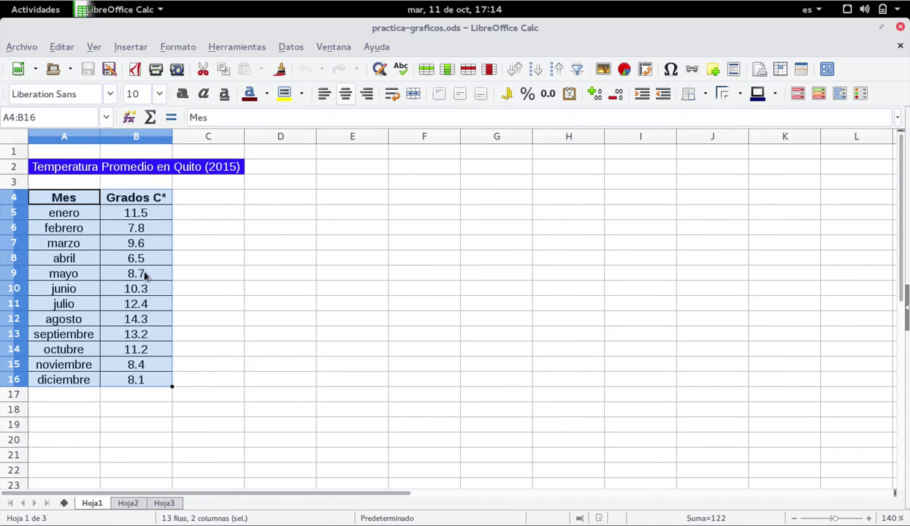
click(623, 69)
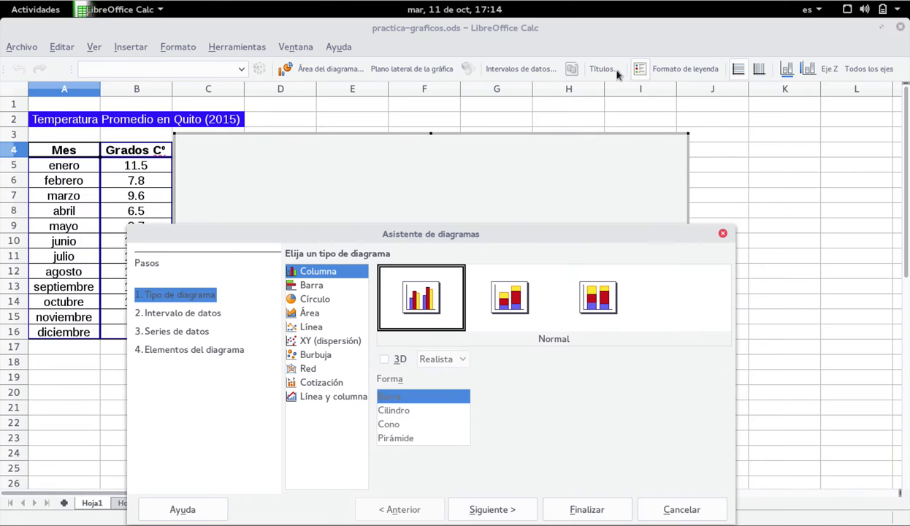
drag(465, 234, 516, 142)
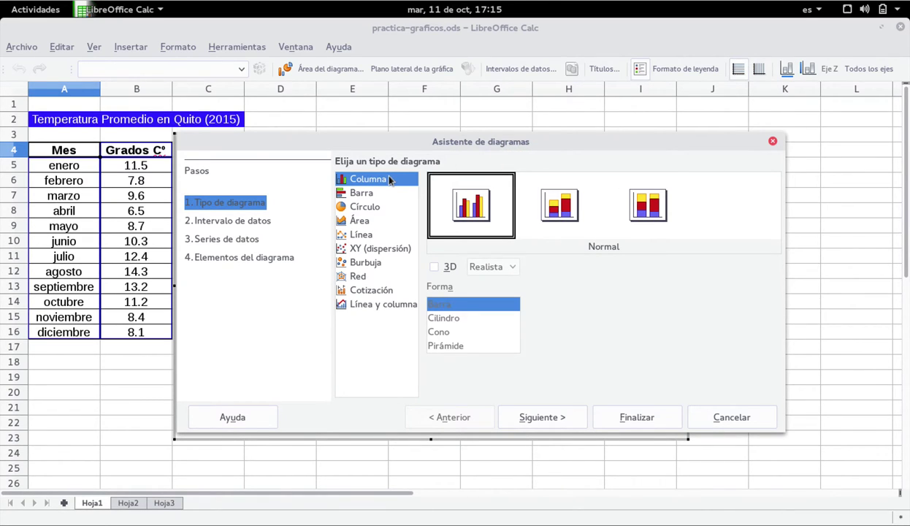
Step: Turn on the 3D look for the column chart, compare the available column shapes, and settle on Cilindro
click(445, 331)
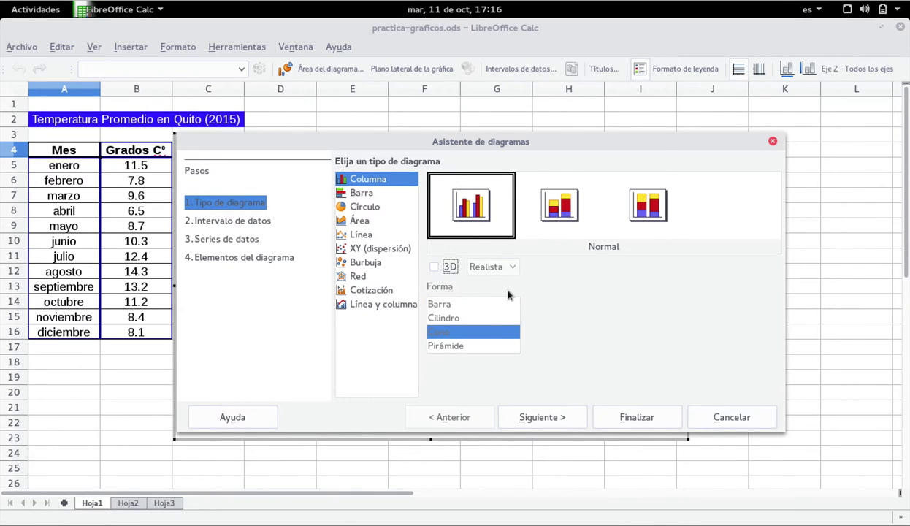
click(421, 263)
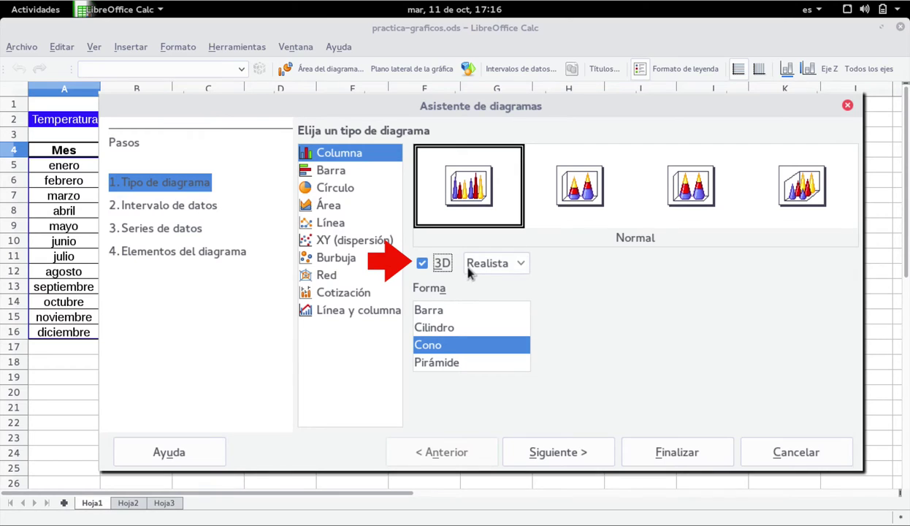
click(448, 327)
click(431, 310)
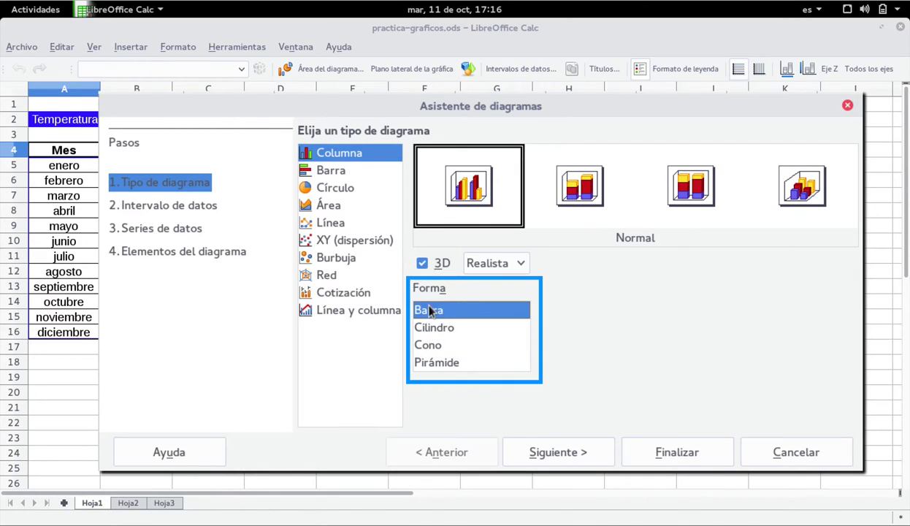
click(432, 327)
click(427, 345)
click(427, 363)
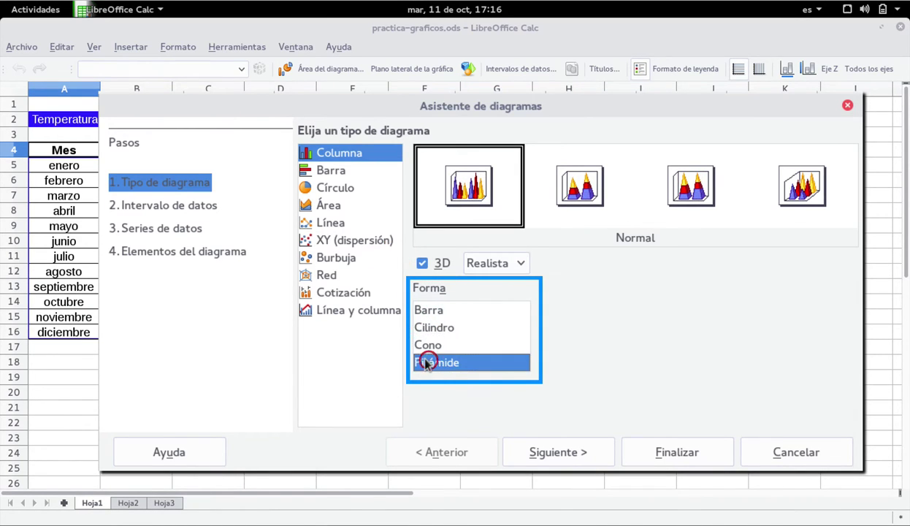
click(428, 344)
click(430, 328)
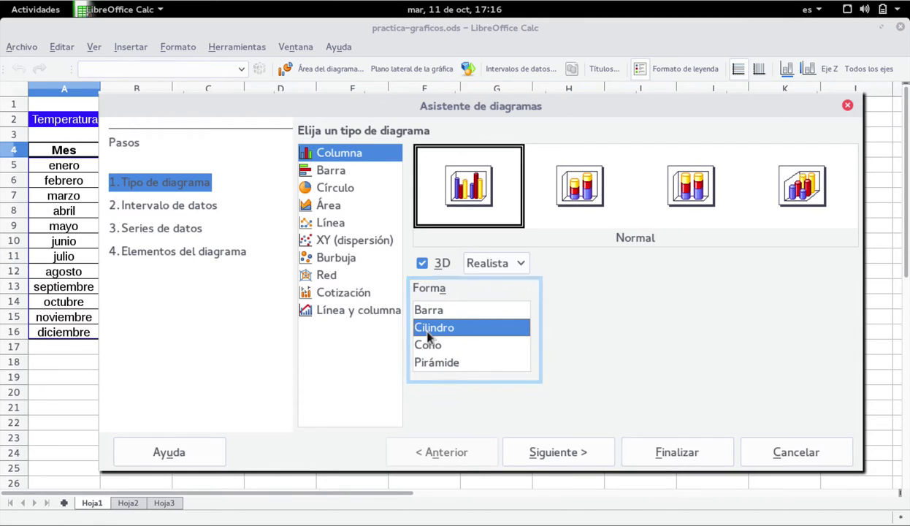
click(427, 345)
click(425, 362)
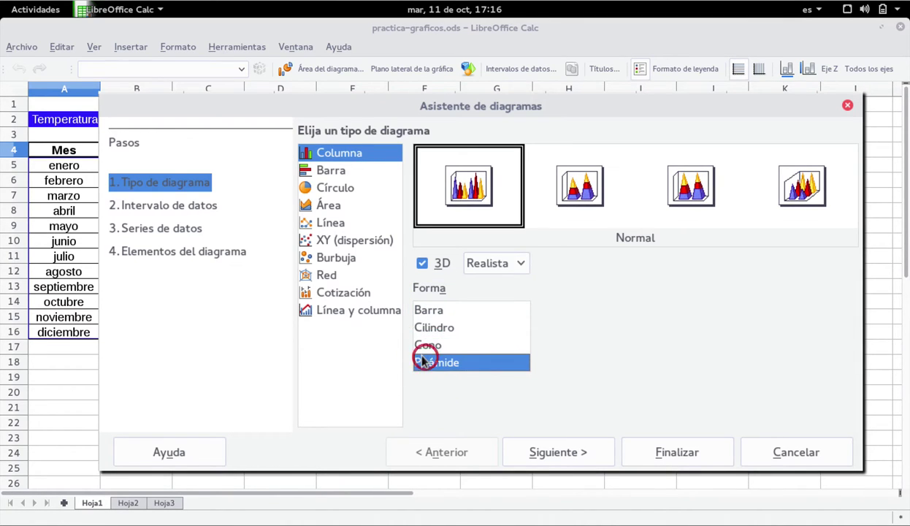
click(431, 330)
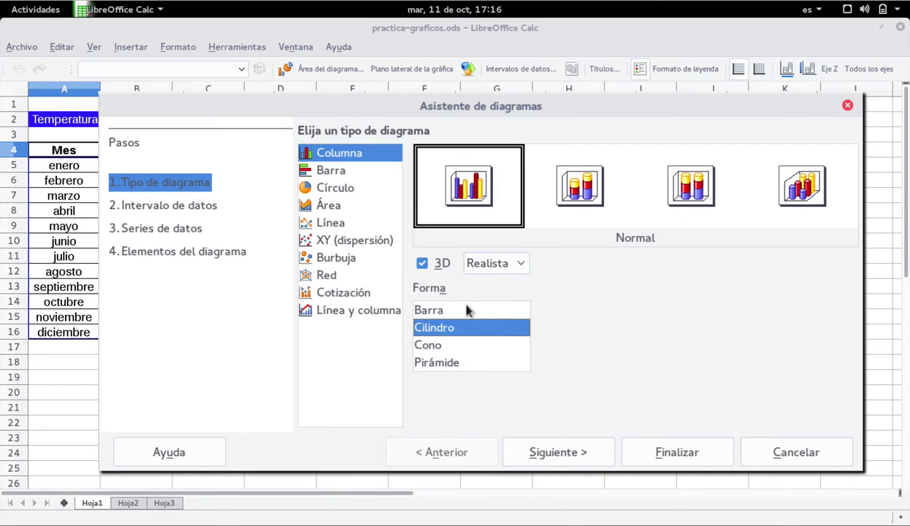
click(438, 344)
click(441, 328)
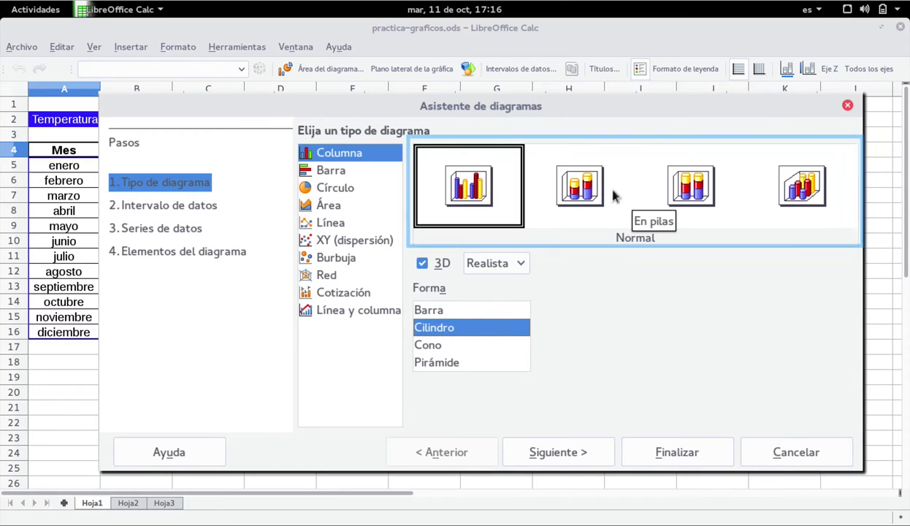
Step: Try the Simple 3D scheme for the chart and set it back to Realista
click(520, 263)
click(505, 284)
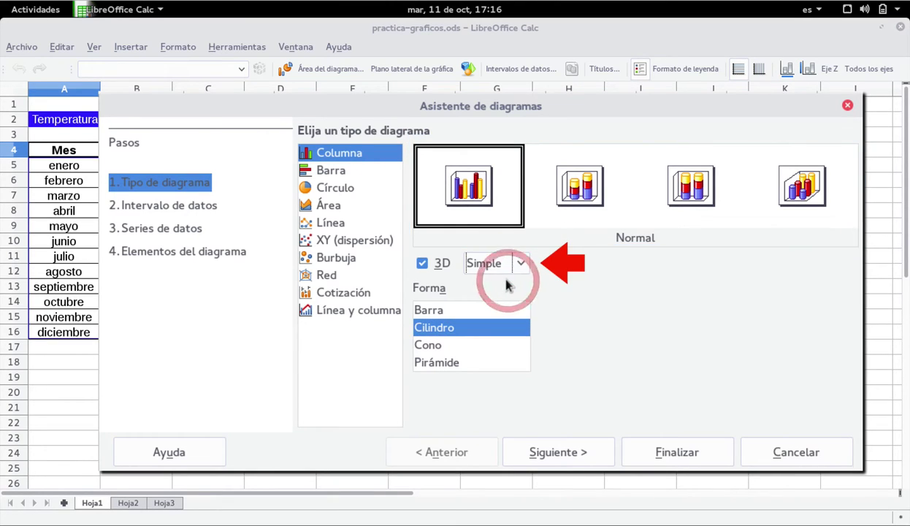
click(516, 264)
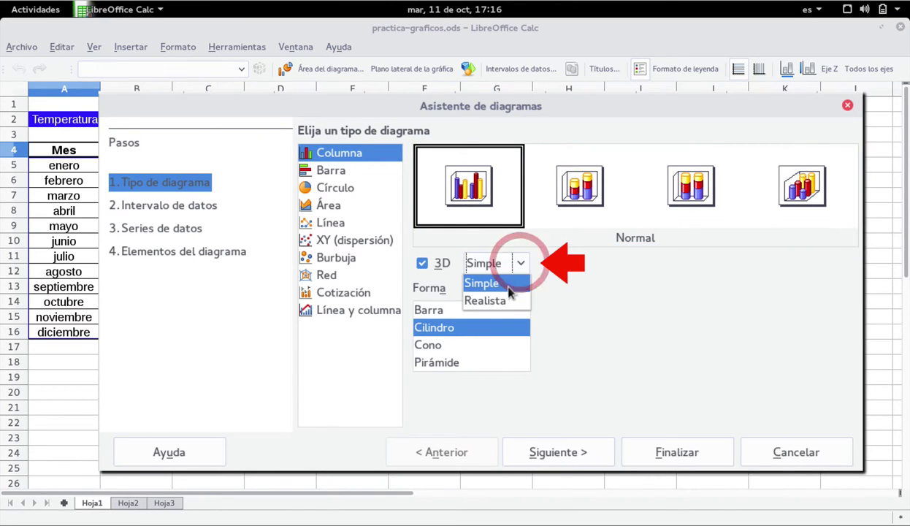
click(506, 299)
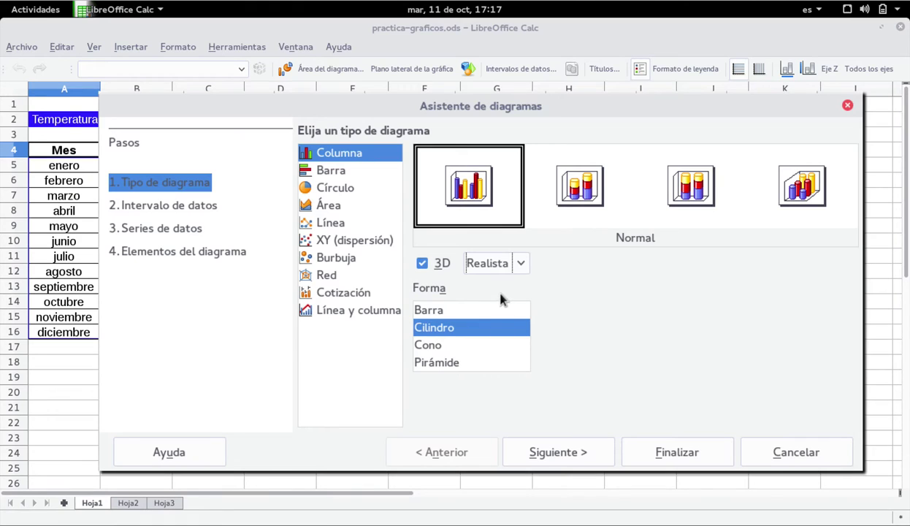
Step: Accept the chart type, the data range $Hoja1.$A$4:$B$16 and the data series, and proceed to the chart elements
click(544, 413)
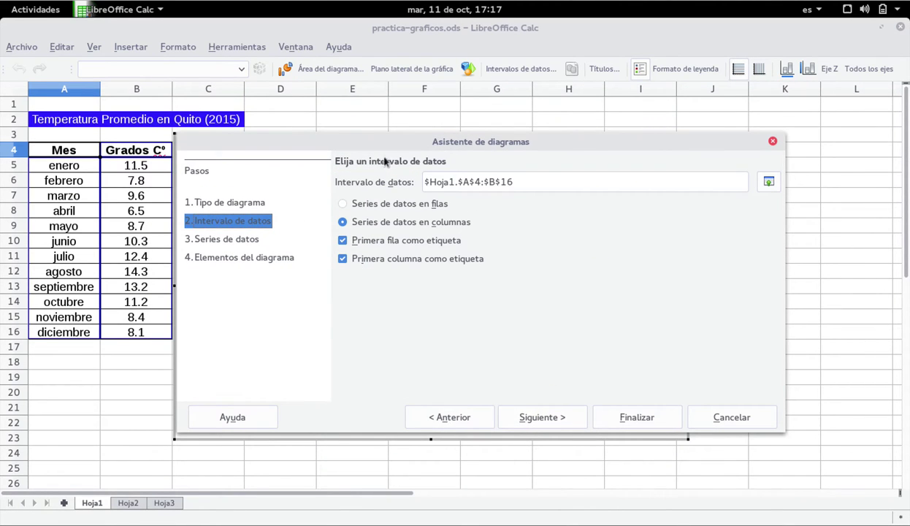
drag(377, 150, 436, 147)
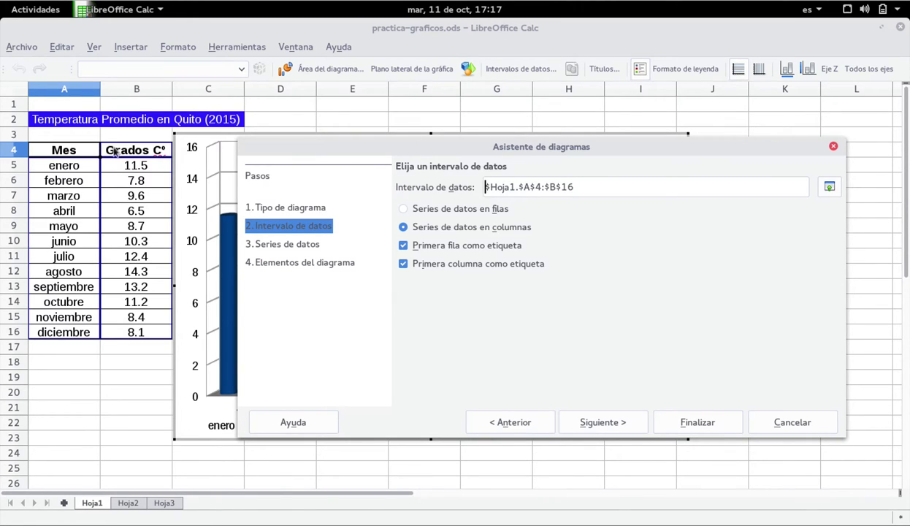
click(591, 423)
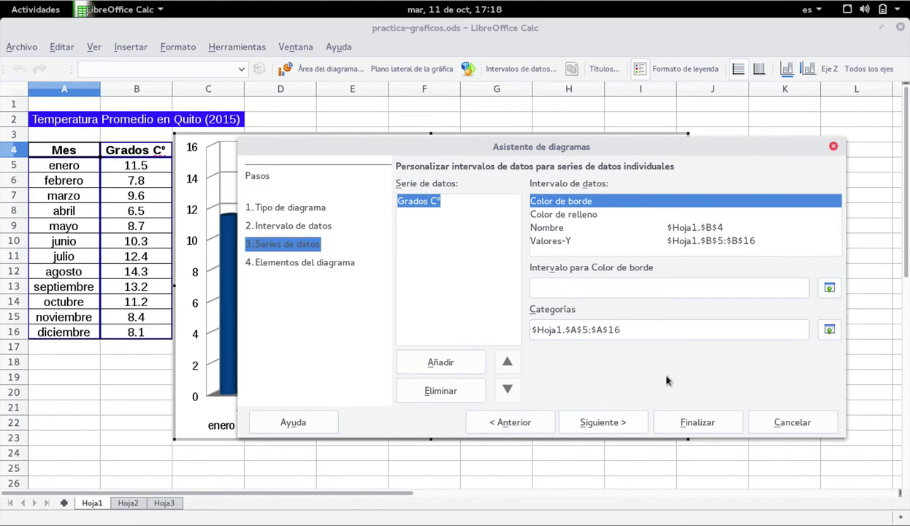
click(600, 422)
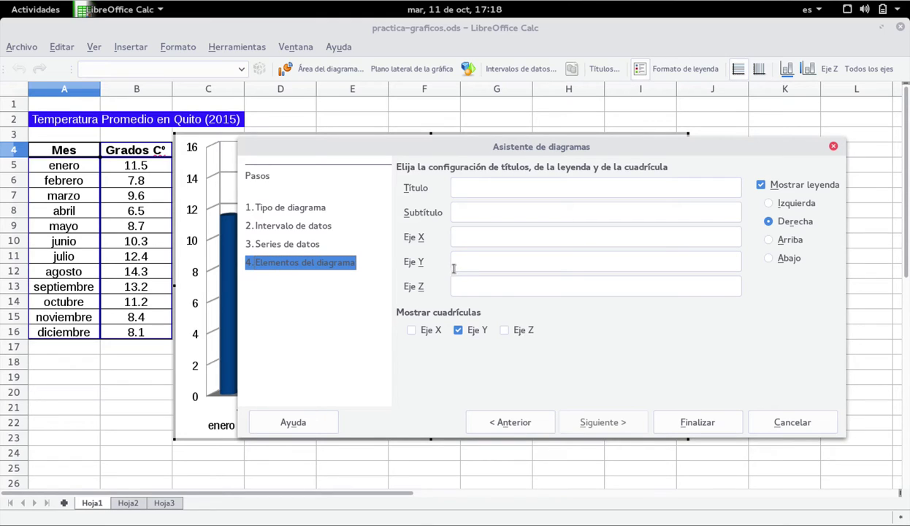
Step: Set the chart title to "Temperatura en Quito"
click(484, 191)
text(tEMP)
key(BackSpace)
key(BackSpace)
key(BackSpace)
key(BackSpace)
text(Temperatura en Quito)
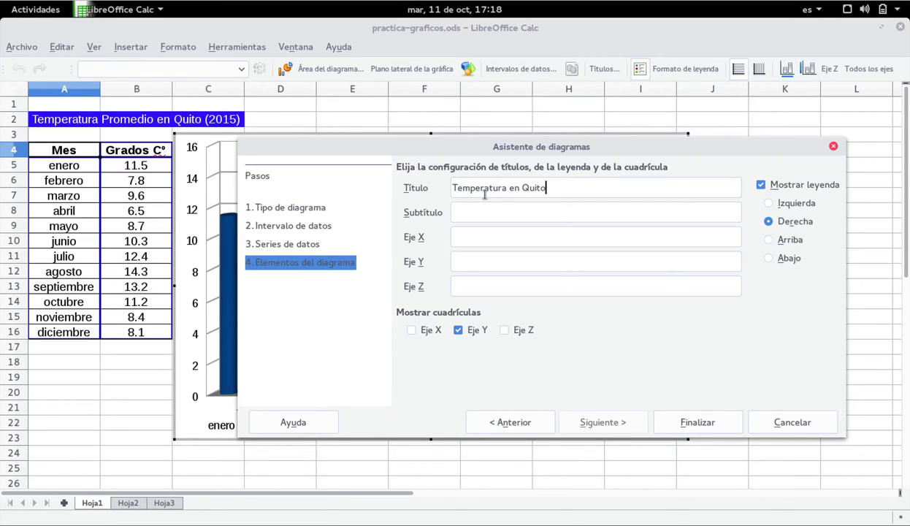
text( durante el año 20)
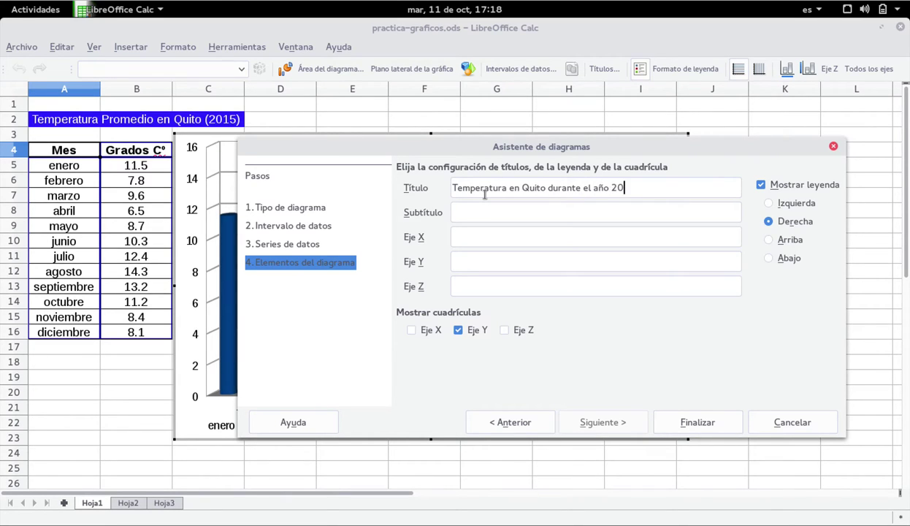
text(15)
key(BackSpace)
key(BackSpace)
key(BackSpace)
key(BackSpace)
key(BackSpace)
key(BackSpace)
key(BackSpace)
key(BackSpace)
key(BackSpace)
key(BackSpace)
key(BackSpace)
key(BackSpace)
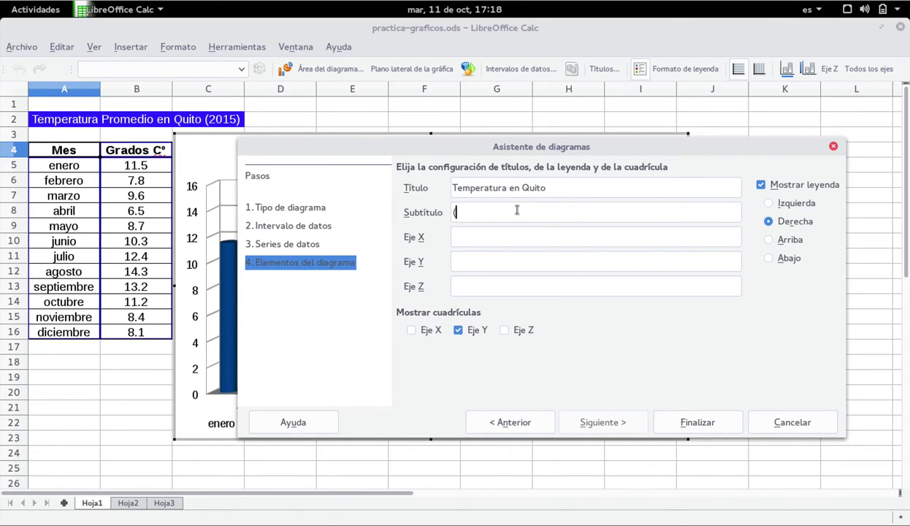
Step: Set the chart subtitle to "(durante el año 2015)" and the axis titles to "mes" for X and "grados centígrados" for Y
text(durante el año 2015)
click(479, 246)
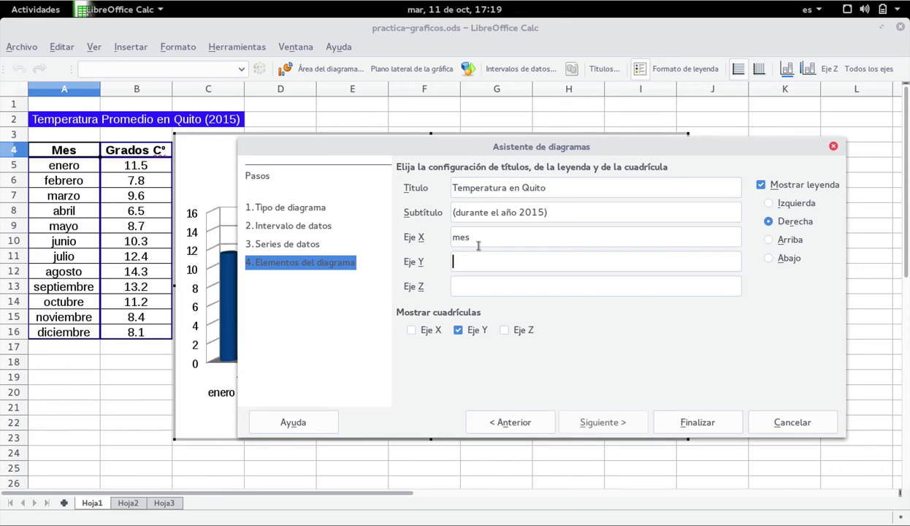
text(grados cetígrados)
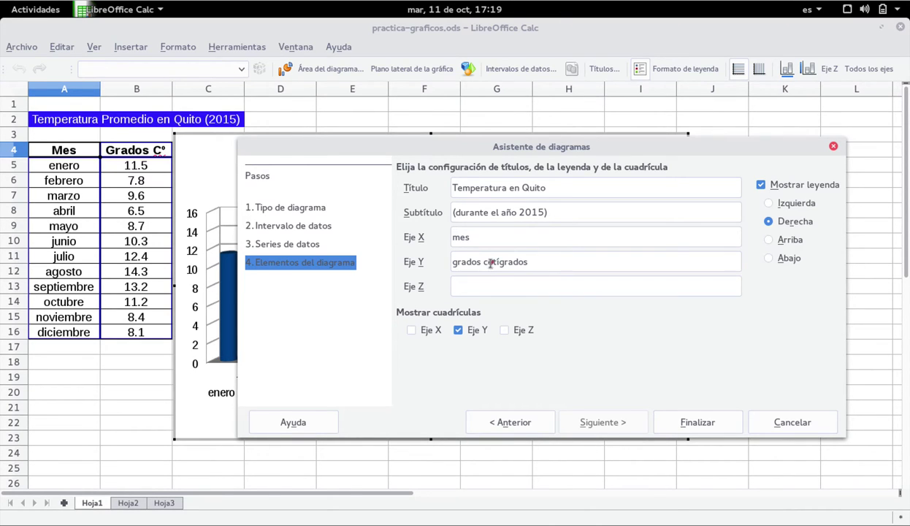
click(489, 260)
text(n)
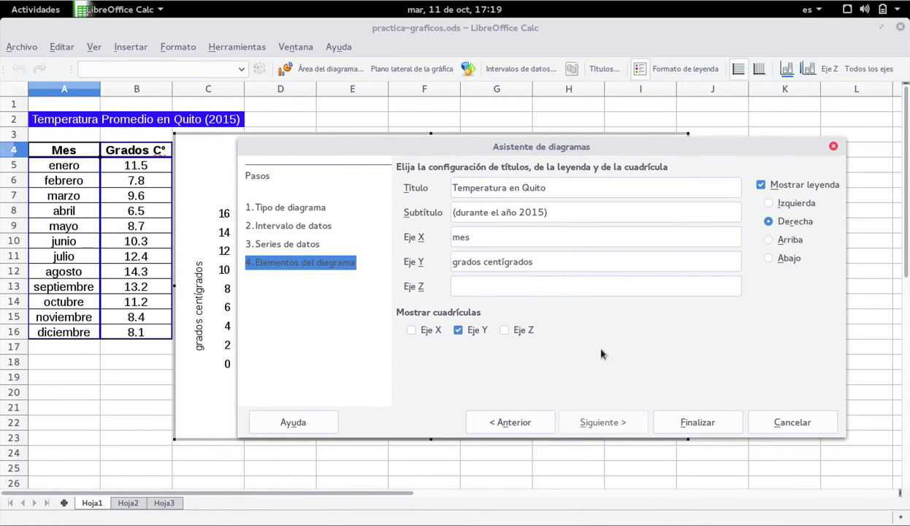
click(617, 423)
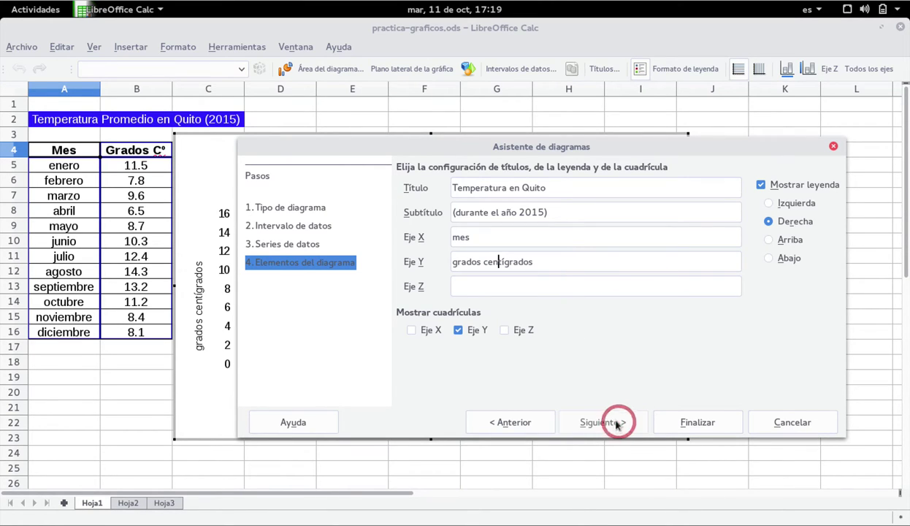
click(617, 423)
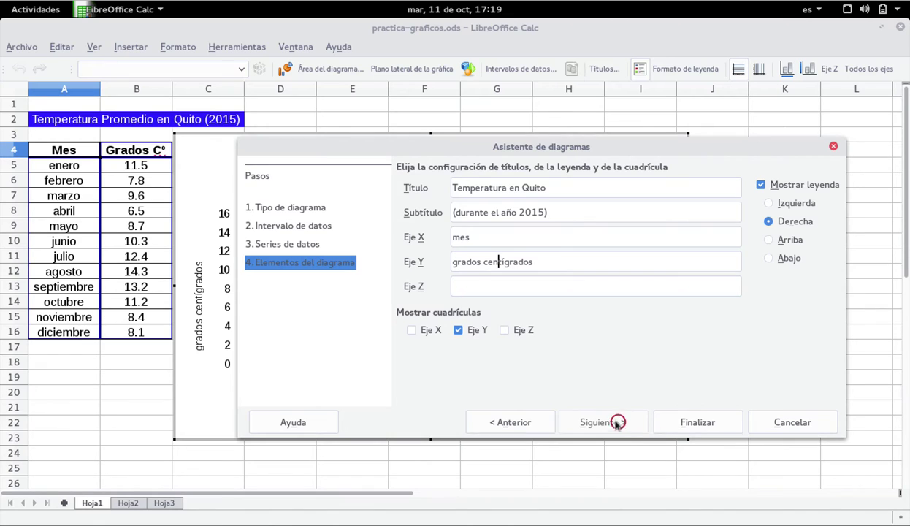
Step: Finish the chart and place it beside the table, enlarged to span about from column C, row 4 to column L, row 25
click(695, 422)
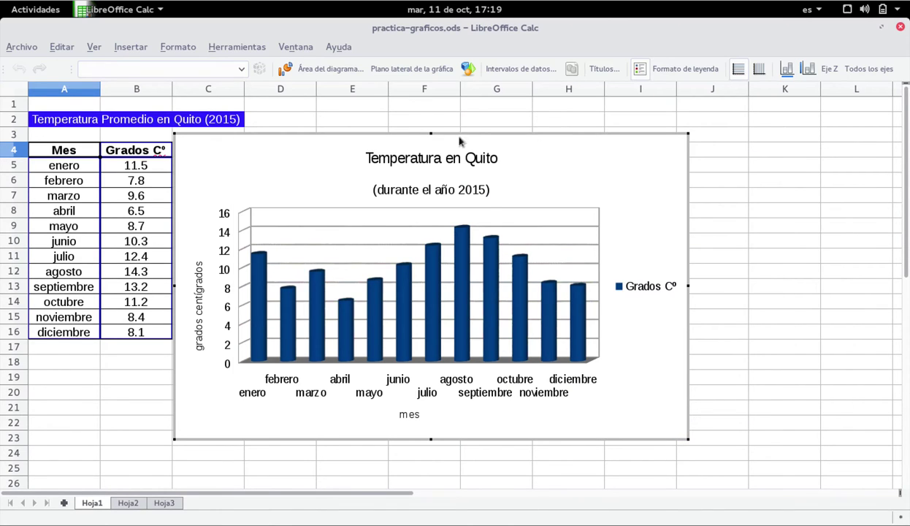
drag(460, 140, 458, 122)
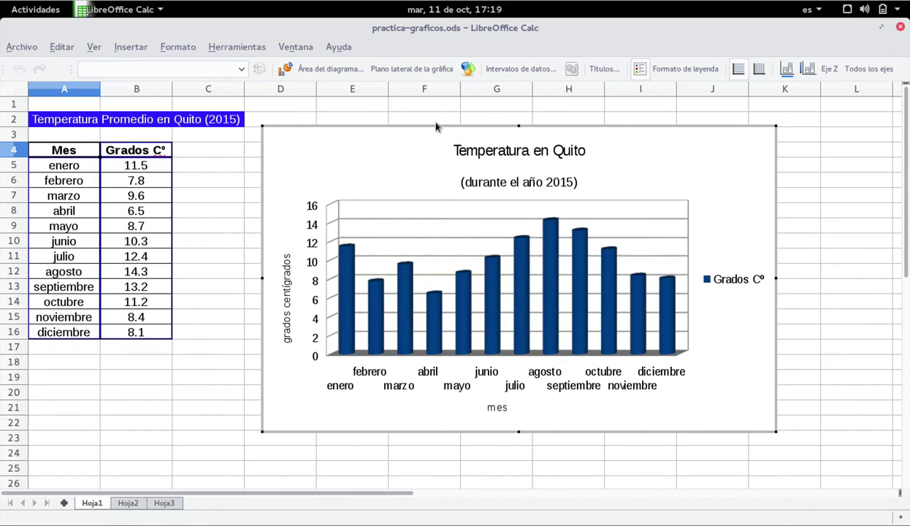
drag(436, 126, 372, 143)
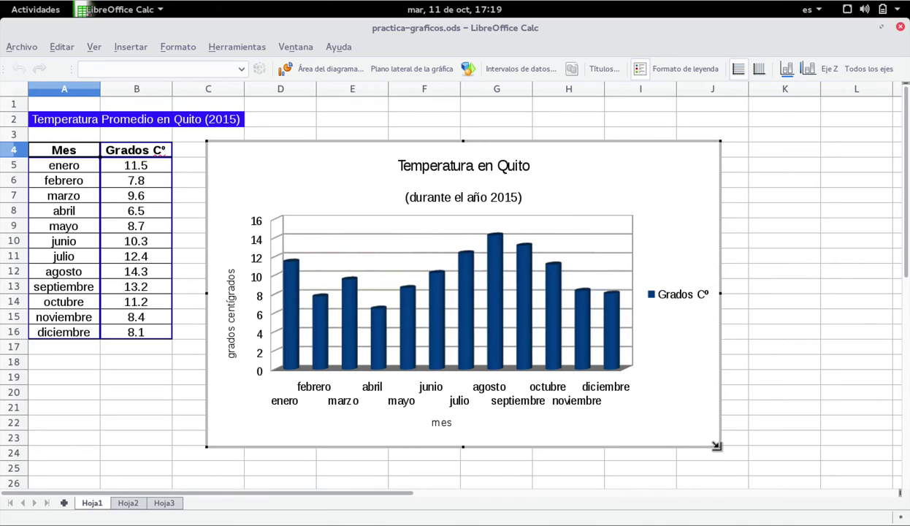
drag(715, 445, 885, 473)
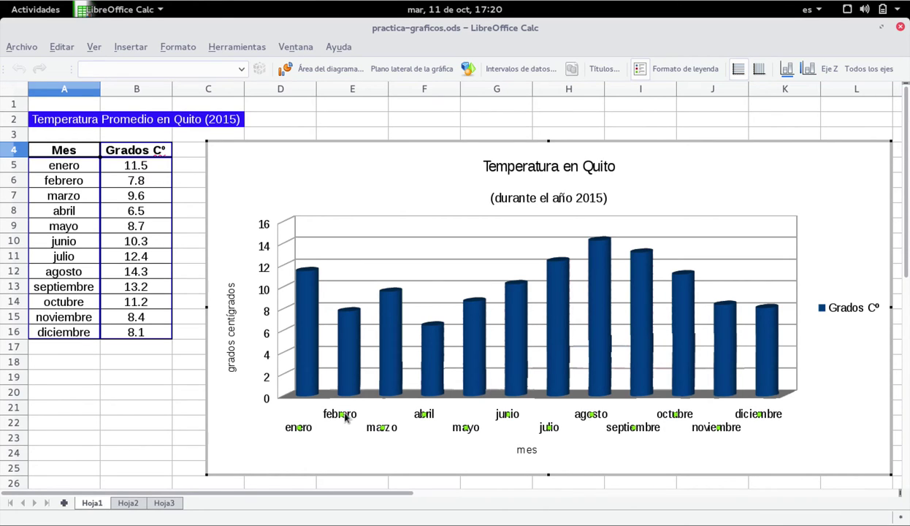
Step: Select the month labels of the chart's X axis and bring up the axis's context options
click(345, 415)
drag(346, 416, 686, 429)
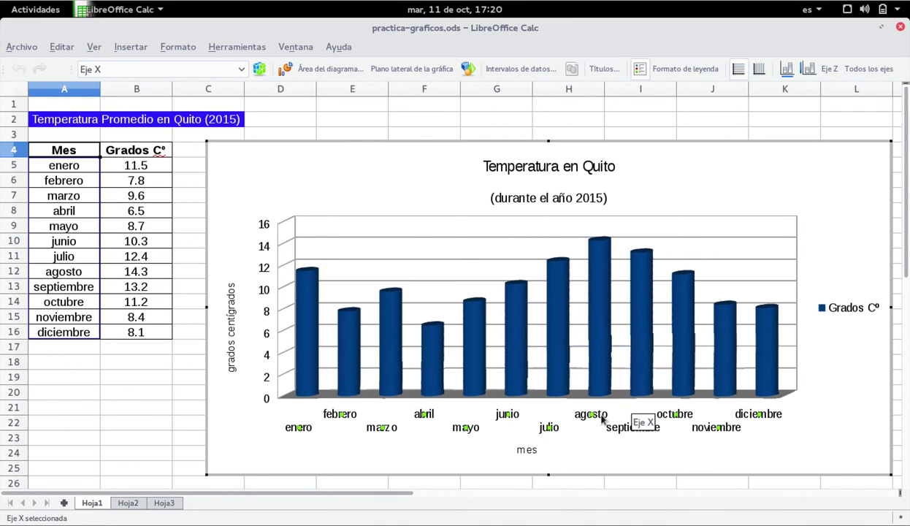
right_click(338, 415)
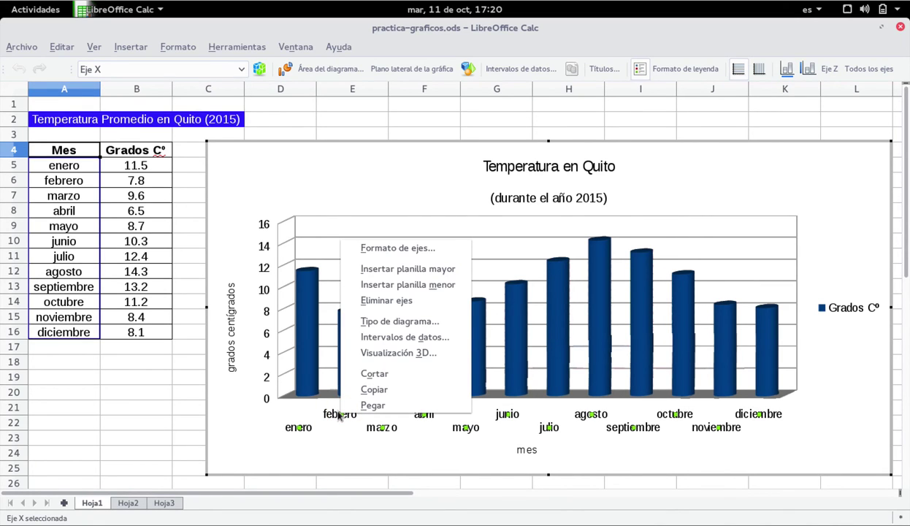